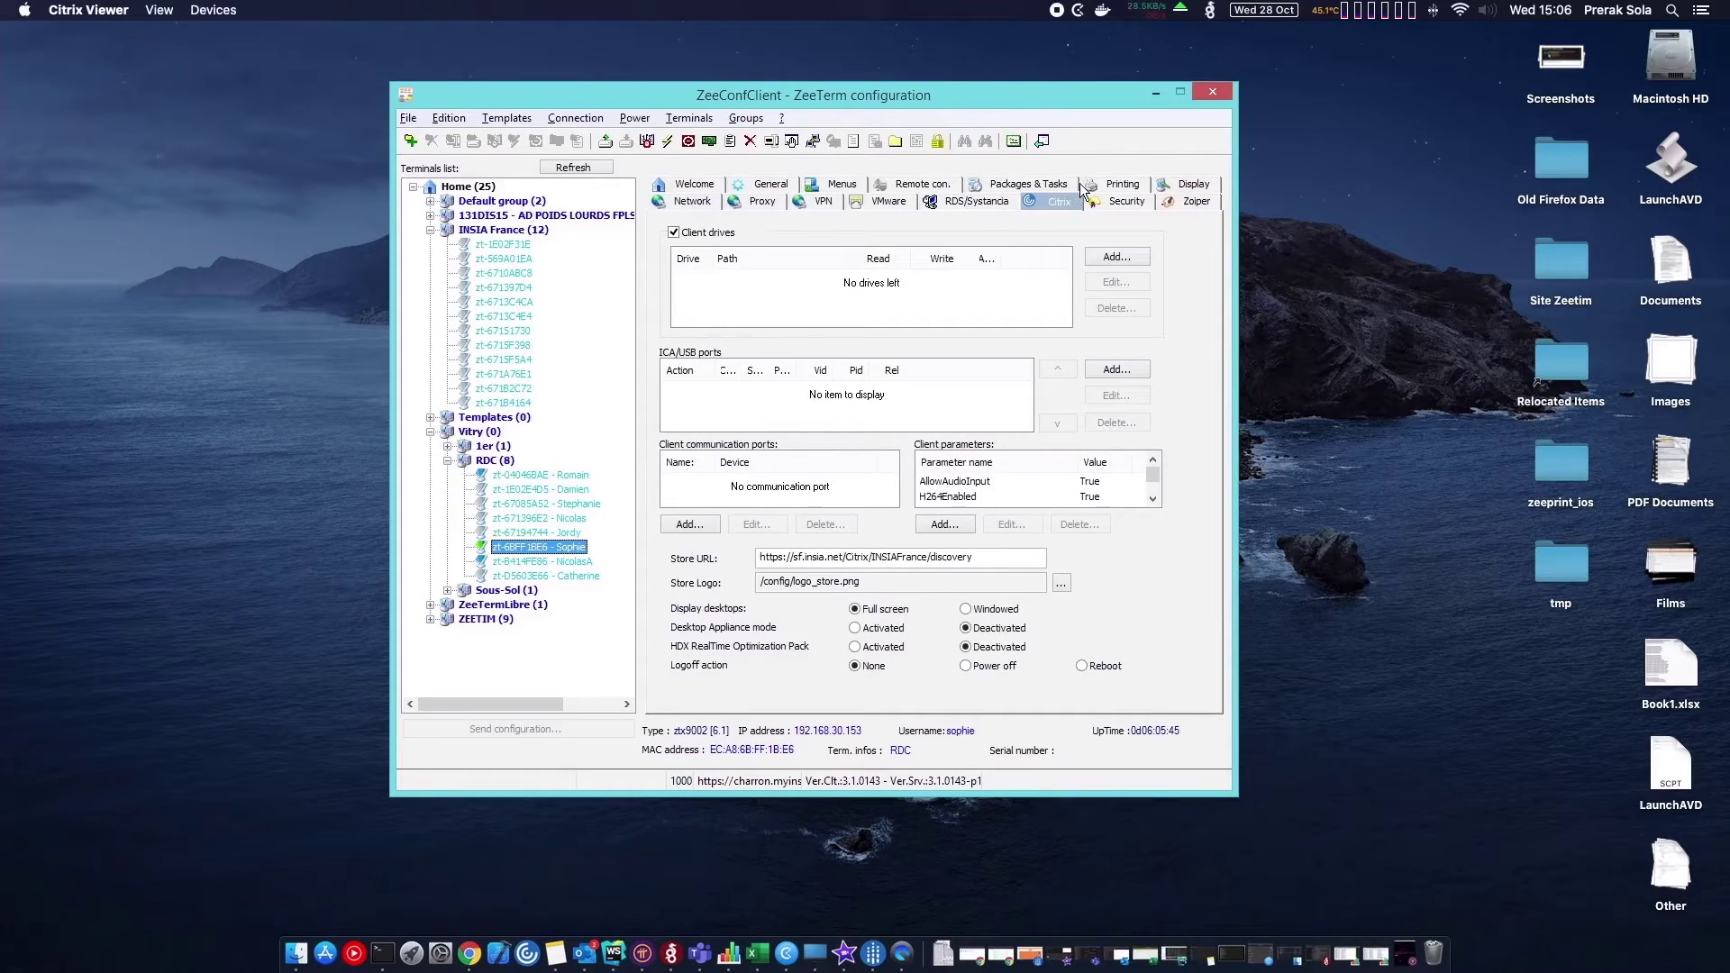
Show the security settings of terminal Sophie in ZeeConfClient
click(1100, 201)
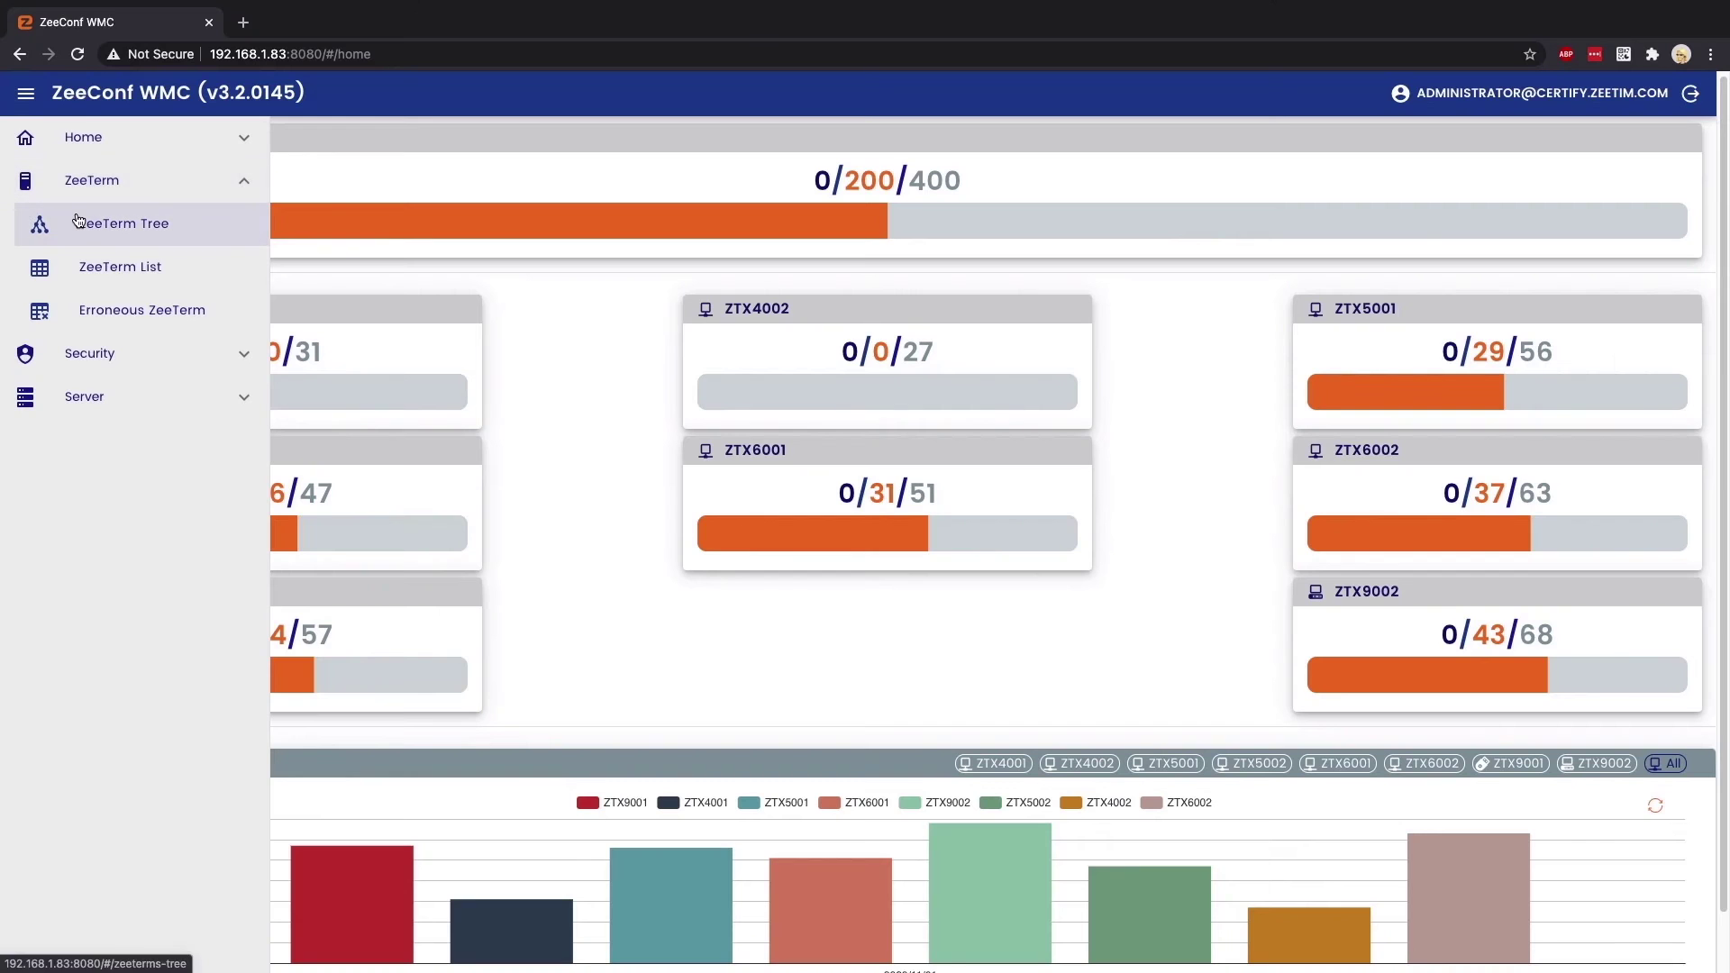
Open the ZeeTerm Tree page listing Default group with 400 terminals
click(121, 223)
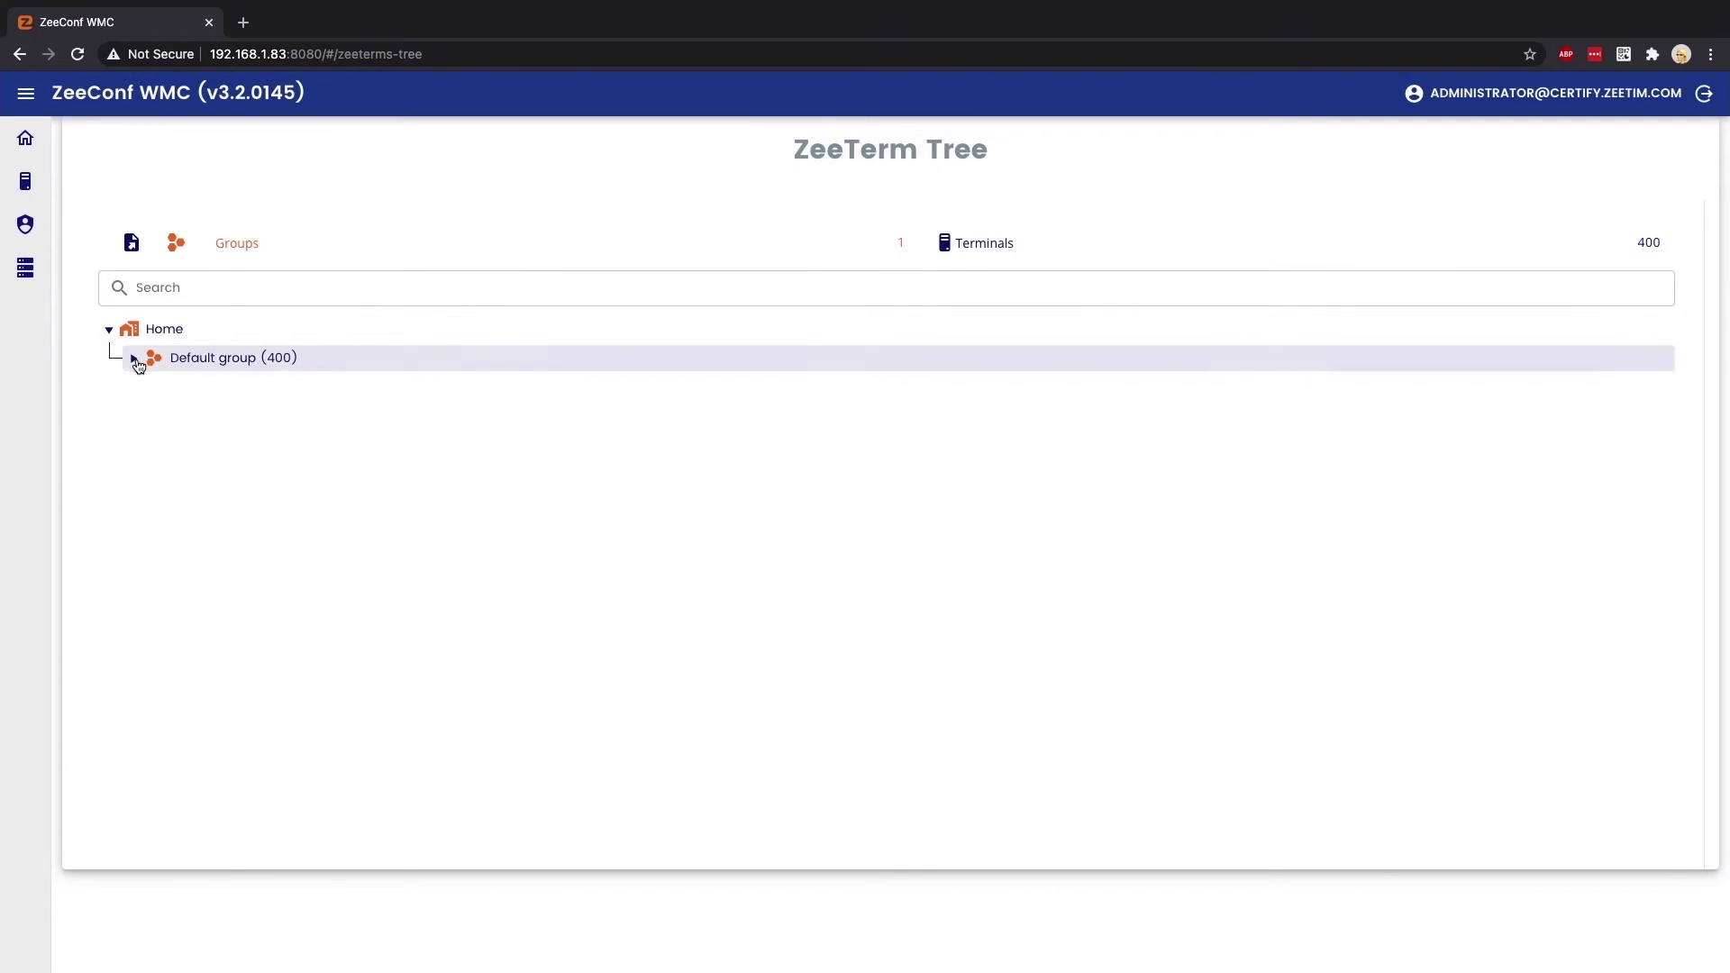